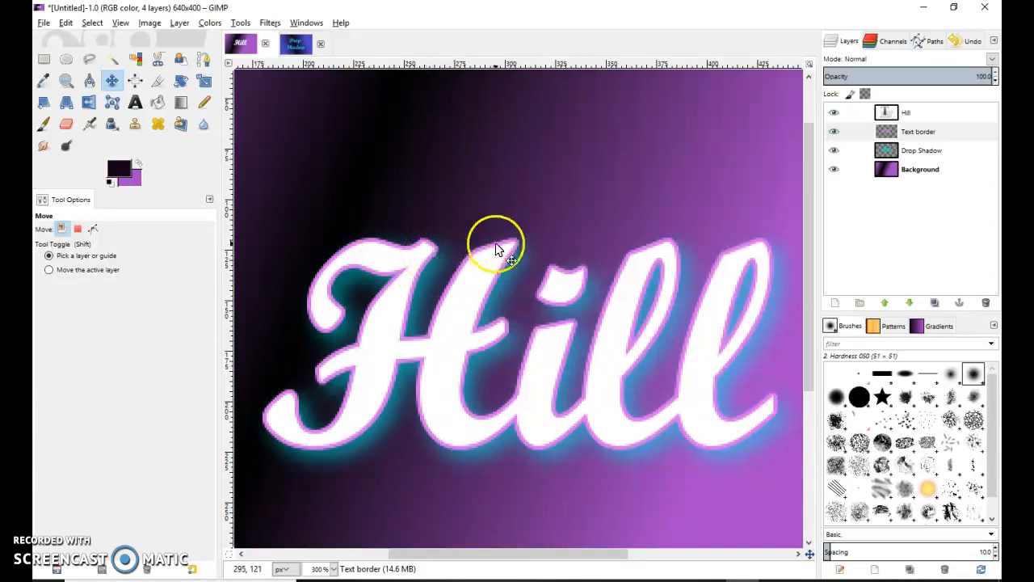
Switch to the second image, the blue gradient with cyan 'Drop Shadow' text.
left_click(295, 43)
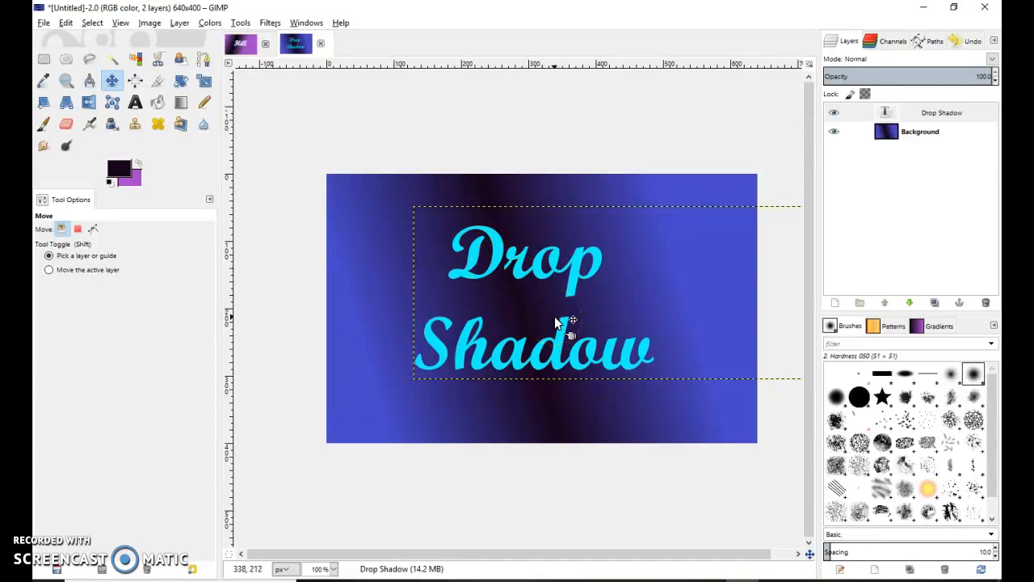
Add a transparent layer named 'Text border' and move it below the Drop Shadow text layer.
left_click(836, 307)
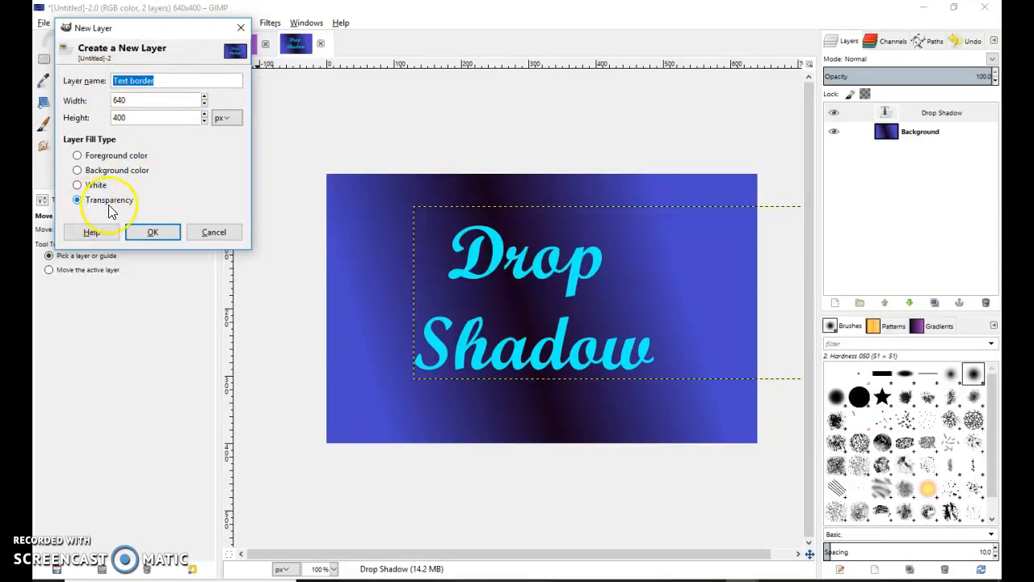
left_click(156, 231)
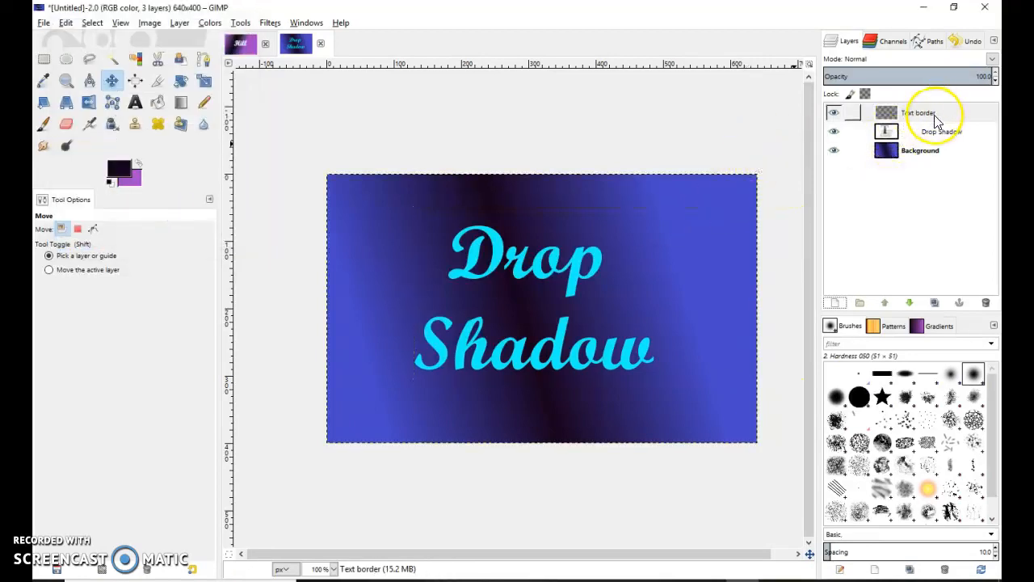
left_click(935, 121)
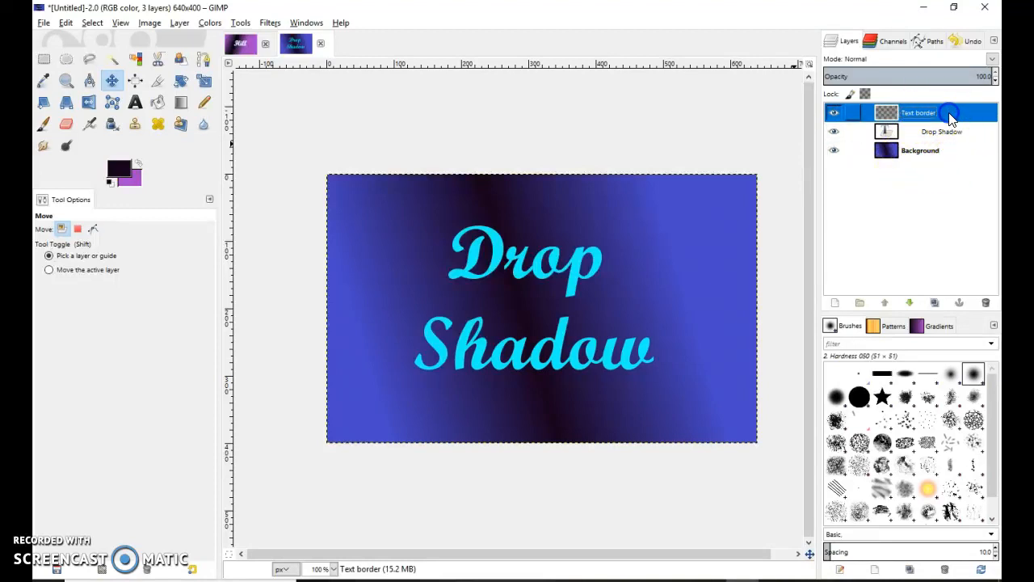
left_click(909, 302)
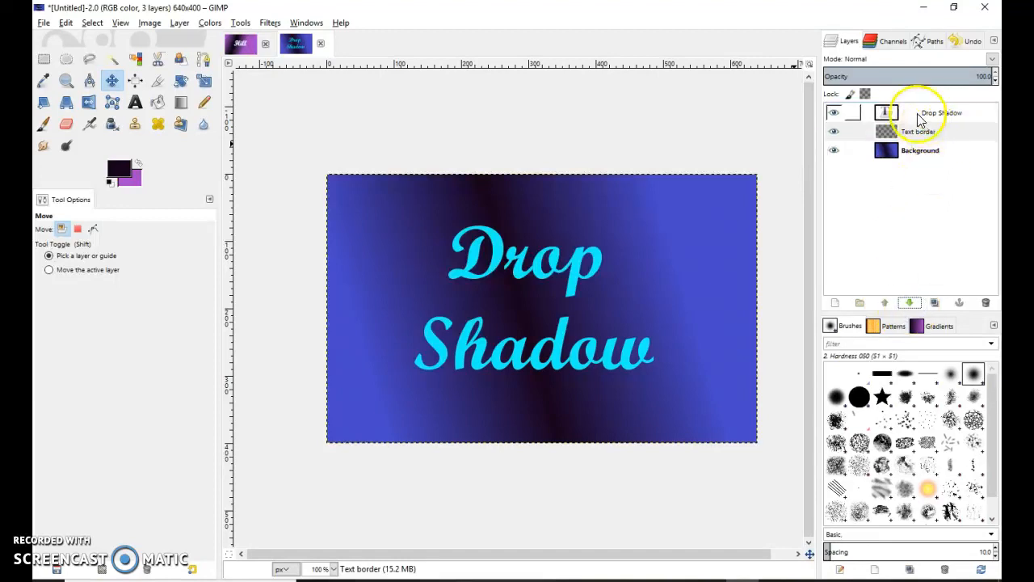
left_click(911, 118)
left_click(913, 133)
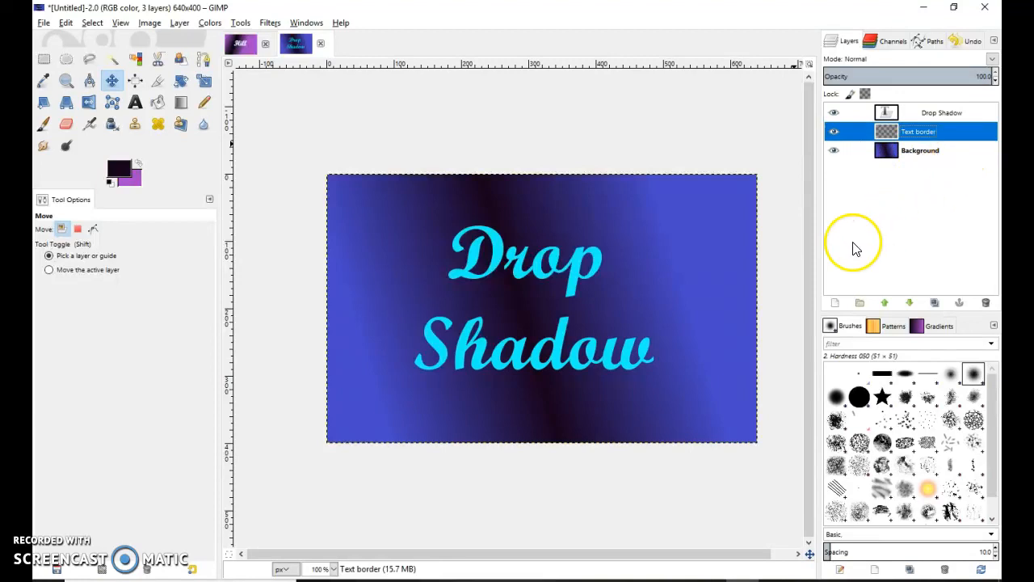
Use Alpha to Selection on the Drop Shadow text layer to outline each letter.
left_click(925, 118)
right_click(925, 117)
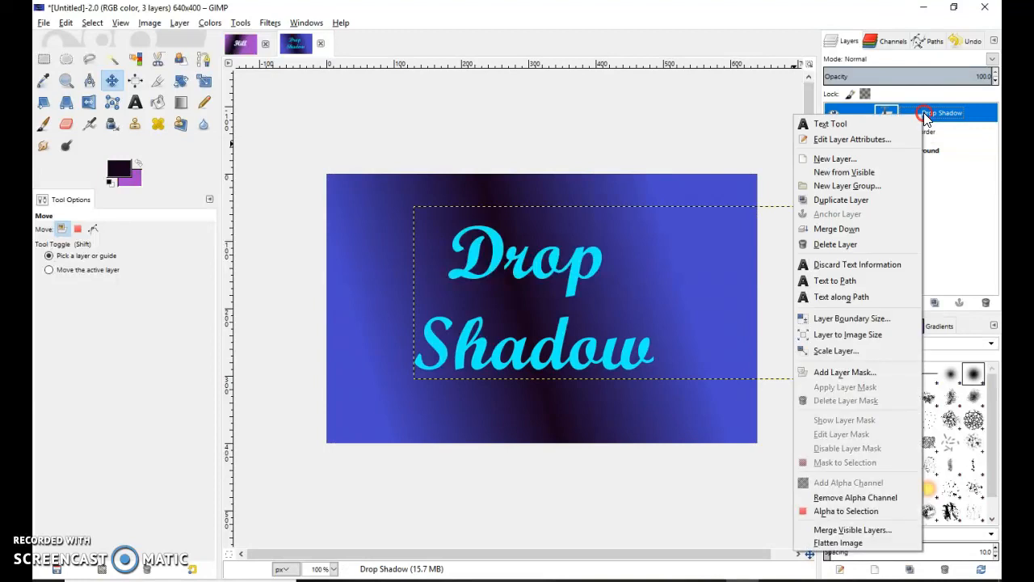
left_click(846, 510)
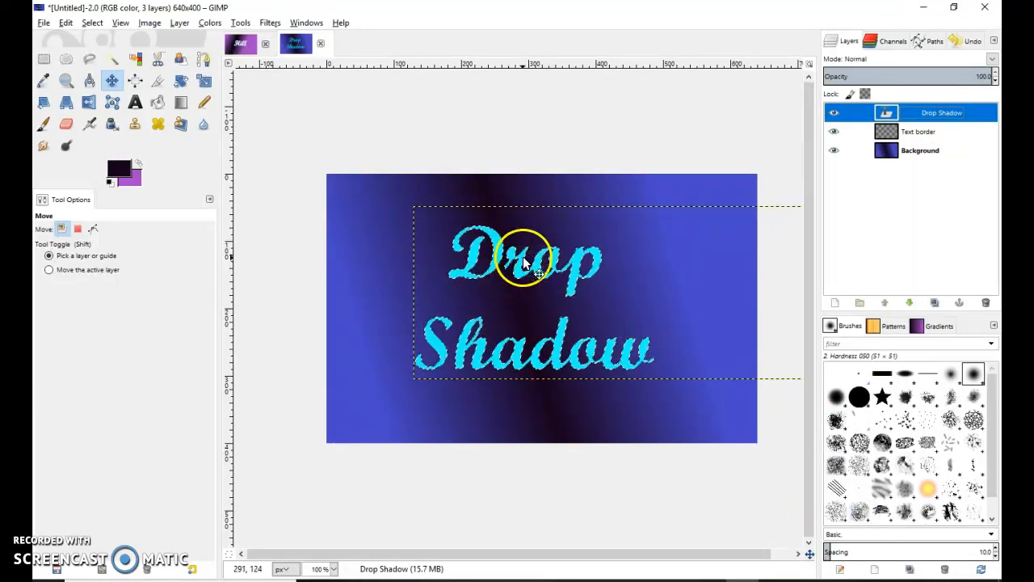
scroll(507, 279, "up", 2)
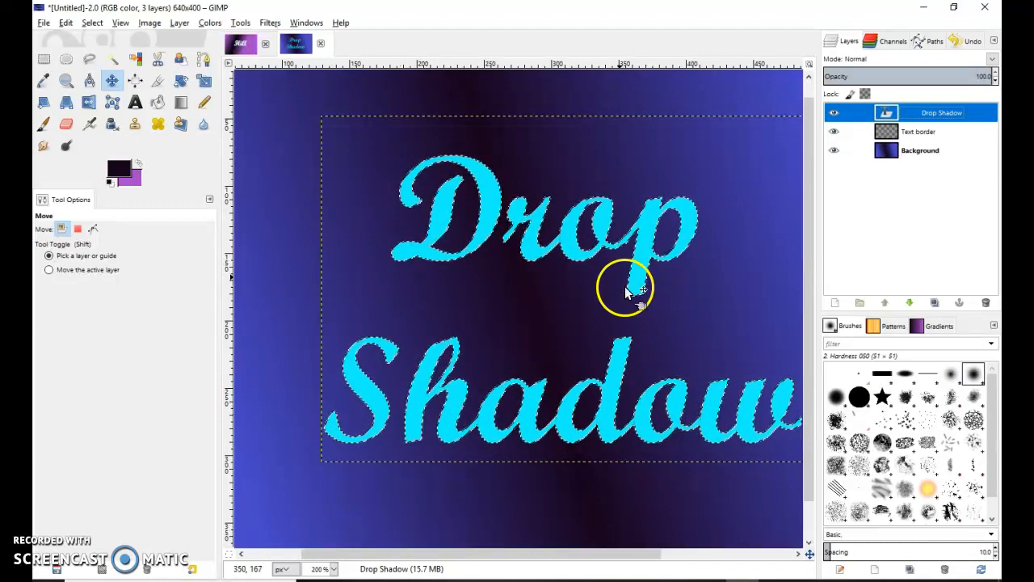
key("1")
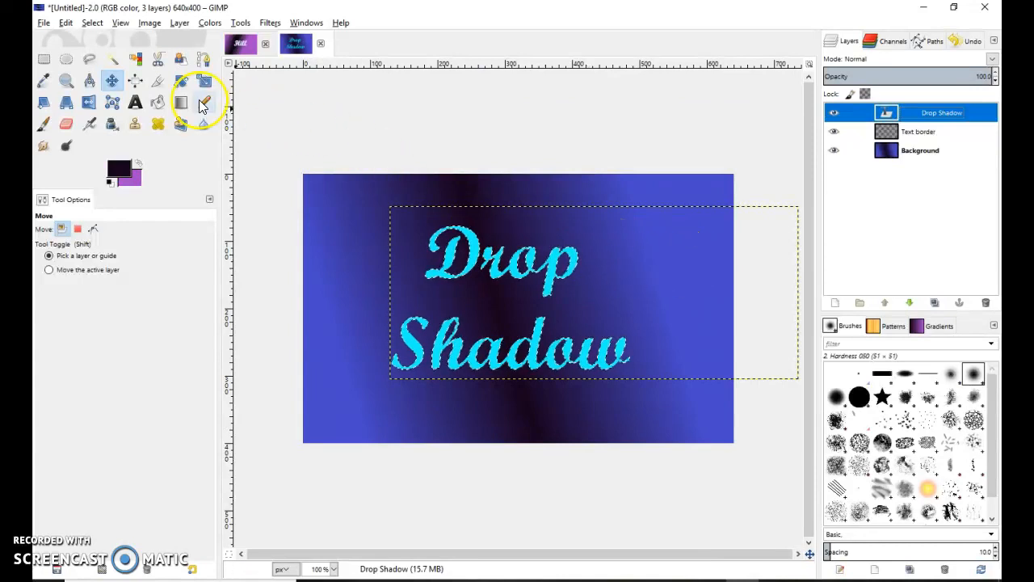
Grow the lettering selection by 3 px.
left_click(92, 22)
mouse_move(120, 23)
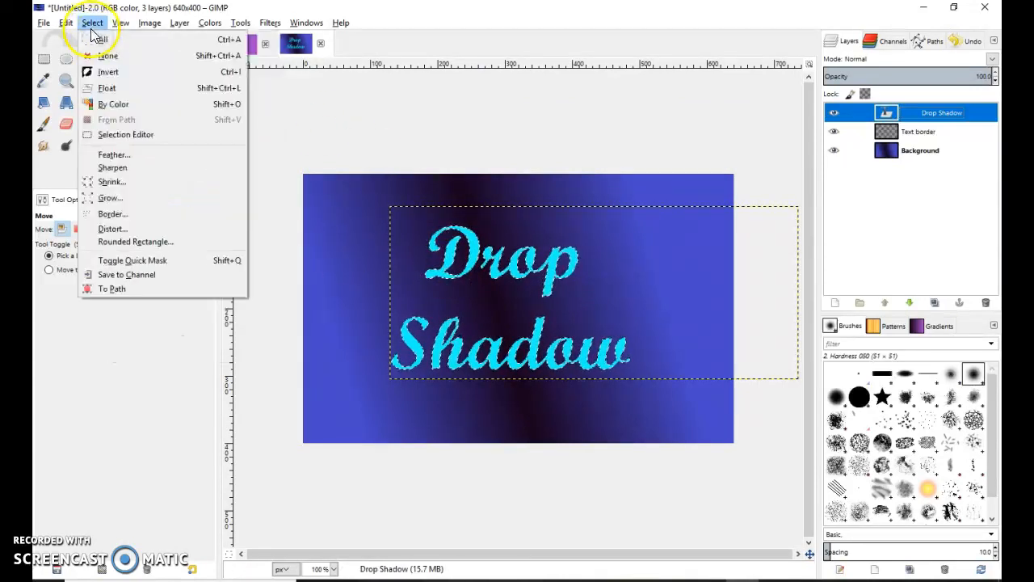
left_click(110, 197)
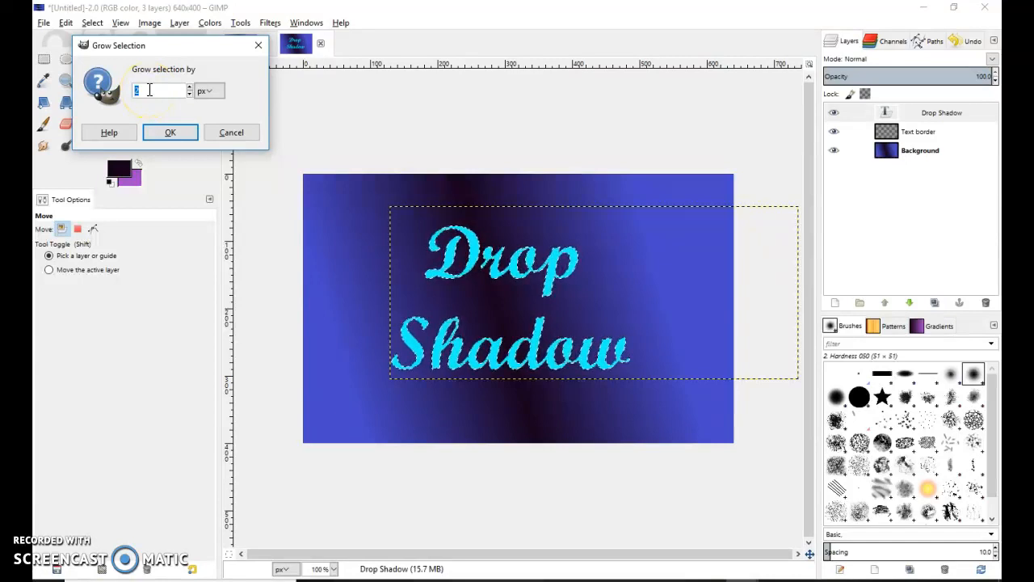
left_click(189, 87)
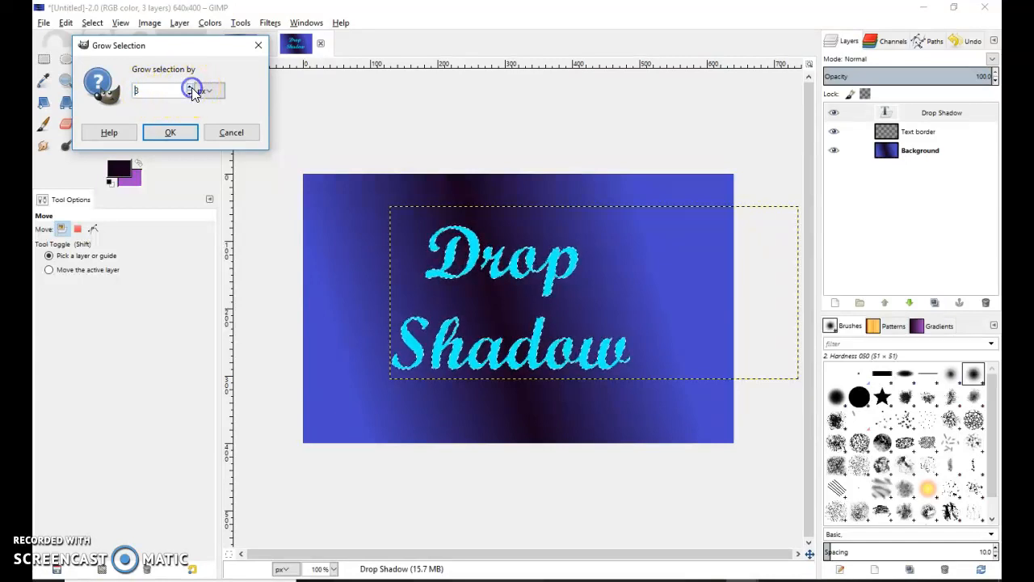
left_click(170, 133)
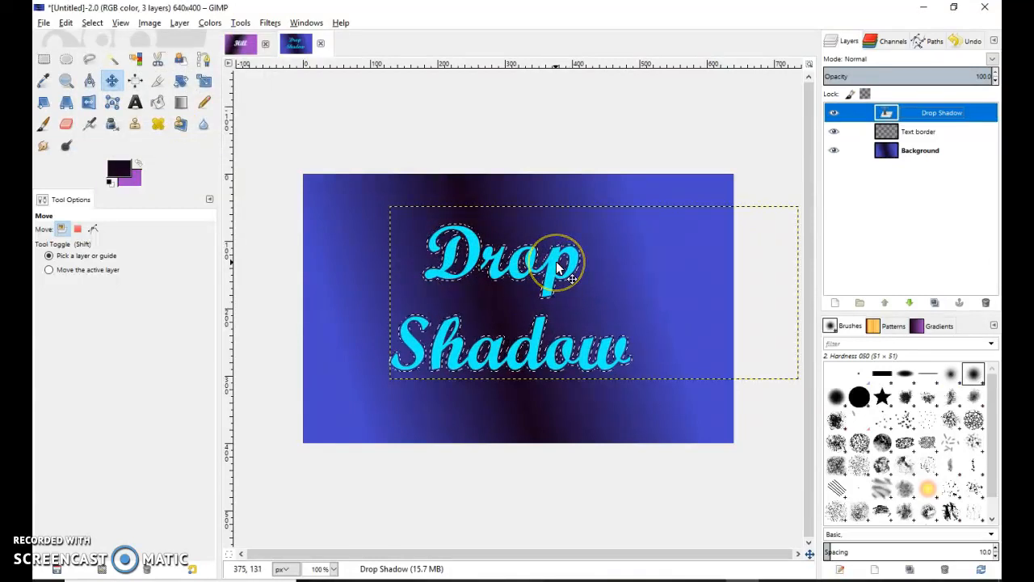
Set the foreground colour to bright green (0df33e) and select the Bucket Fill tool.
left_click(135, 177)
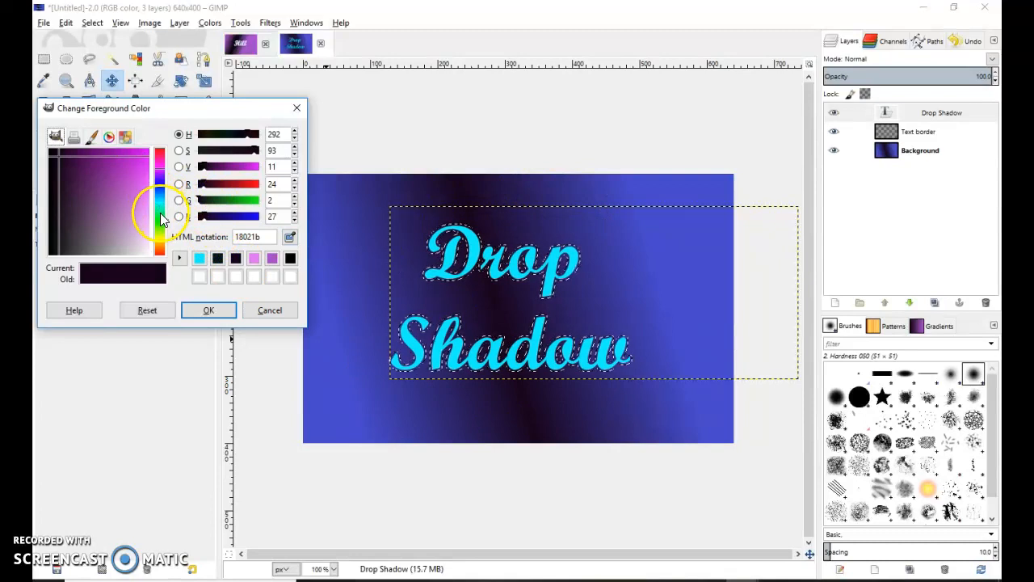
left_click(157, 216)
left_click(145, 157)
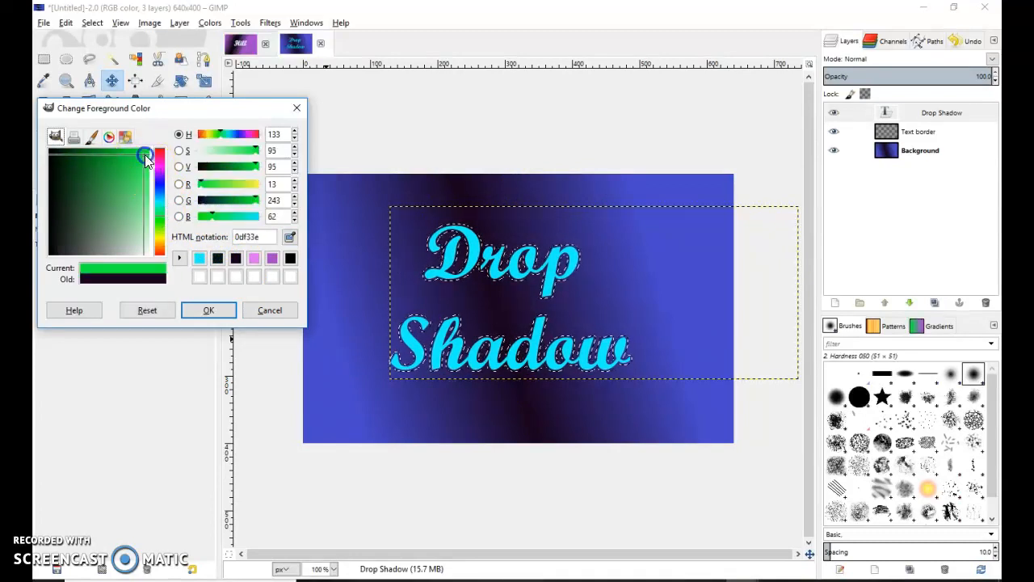
left_click(208, 310)
left_click(487, 265)
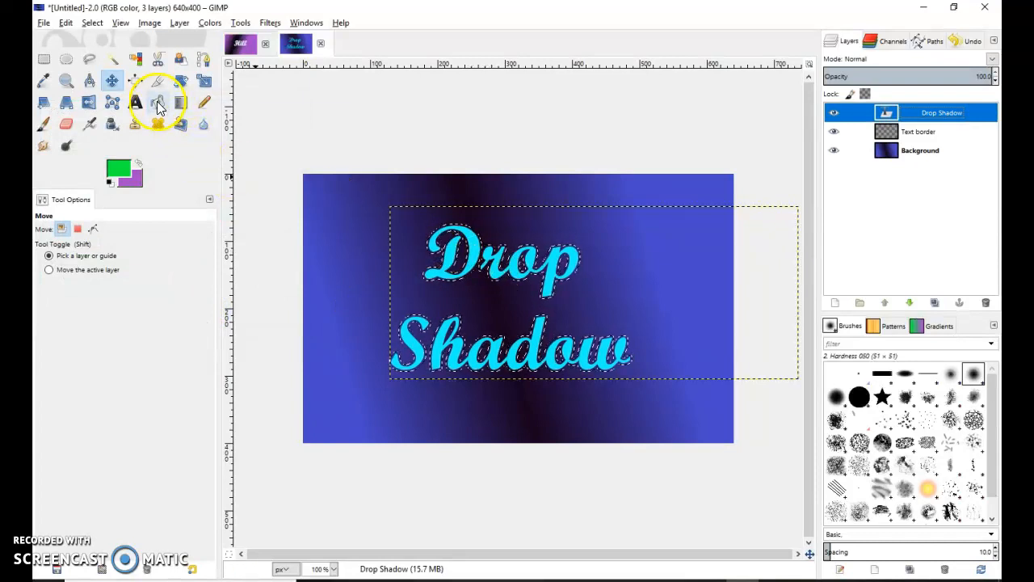
left_click(158, 106)
left_click(470, 270)
Bucket-fill the border around the letters with green, undoing a stray fill inside the o.
scroll(469, 263, "up", 5)
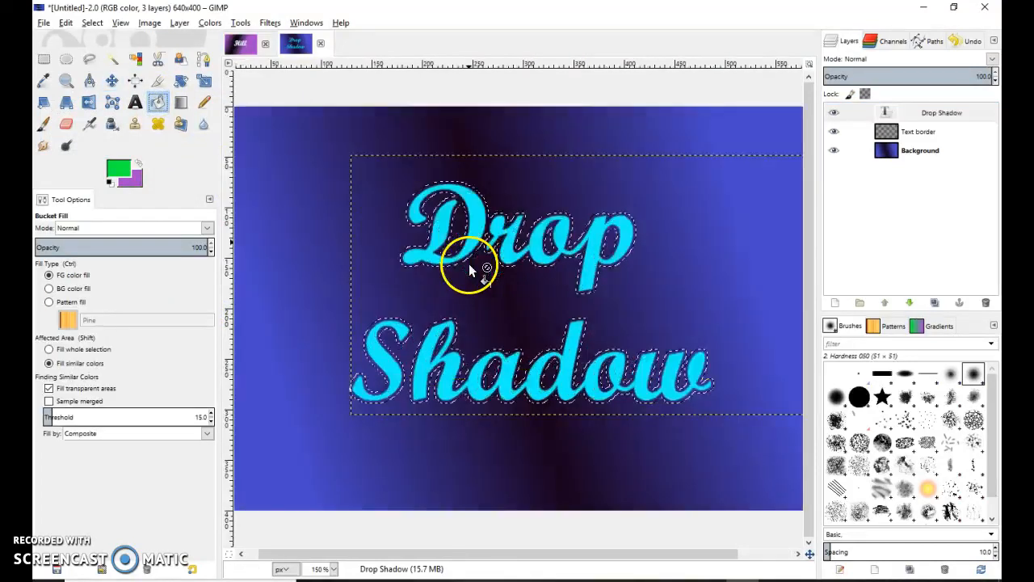
left_click(438, 207)
left_click(558, 210)
left_click(749, 197)
key("ctrl+z")
Fill the inner loops of the h, a and d, then zoom back out.
scroll(443, 254, "down", 3)
scroll(414, 371, "up", 2)
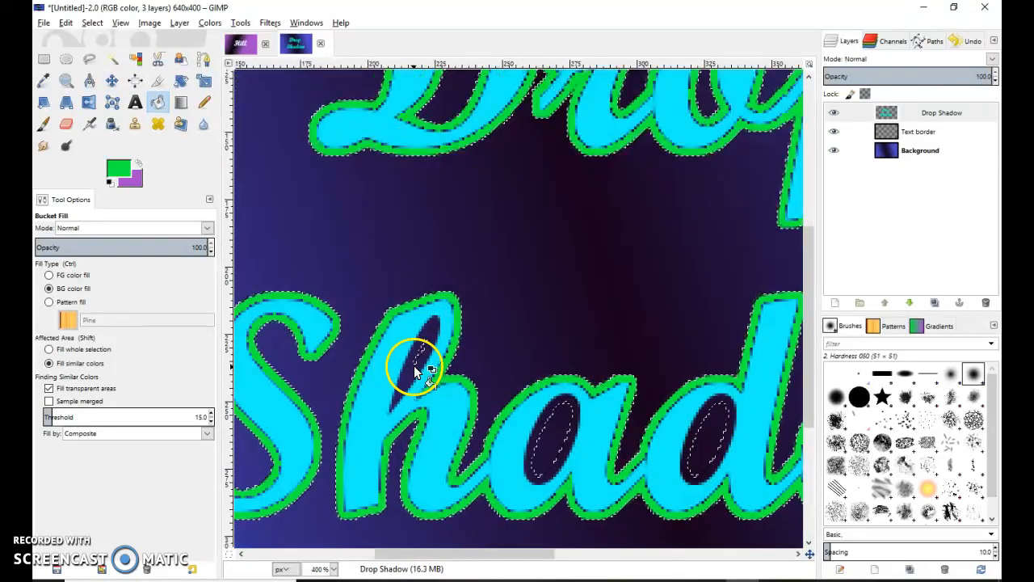
left_click(404, 359)
left_click(548, 414)
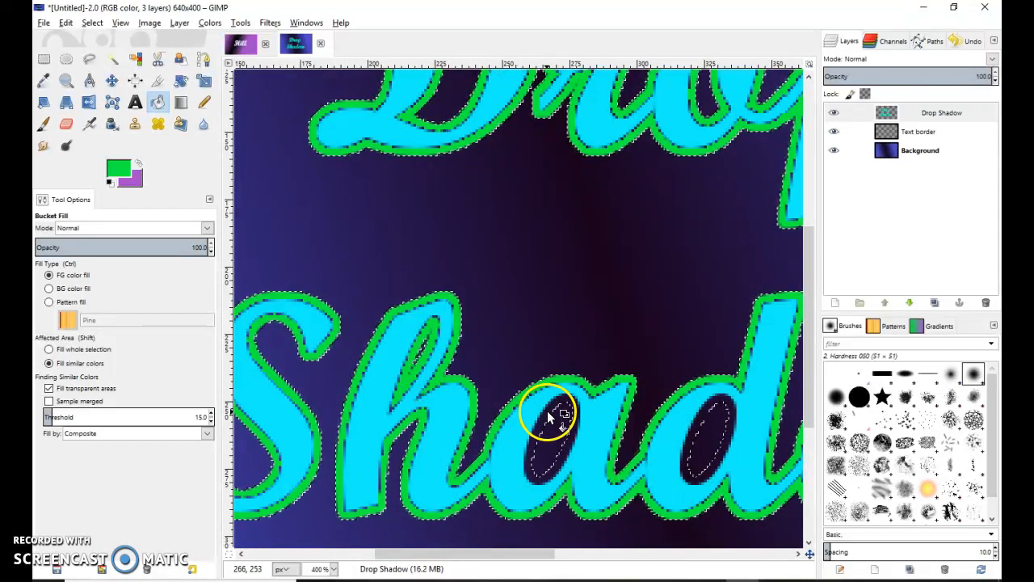
left_click(719, 412)
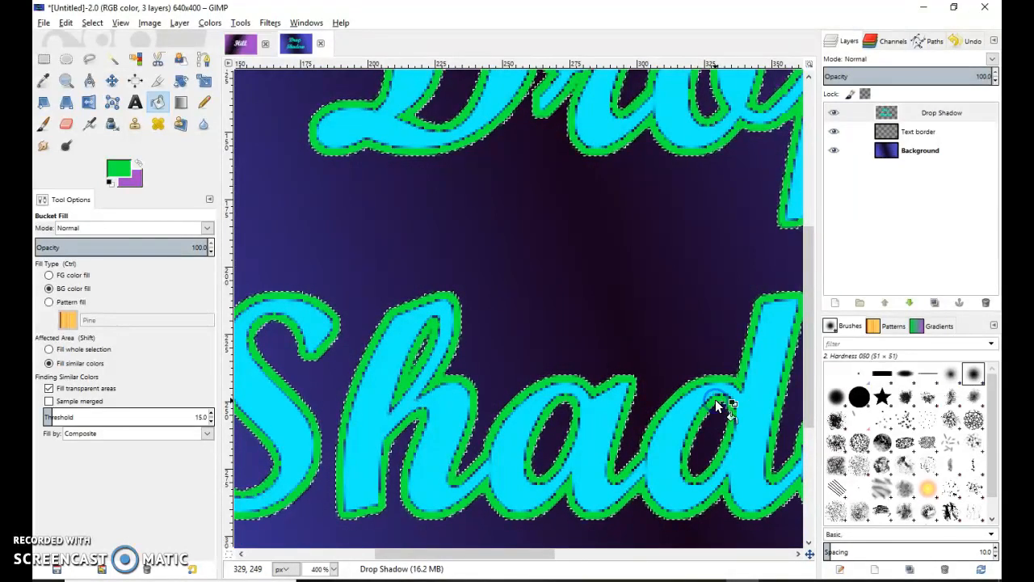
scroll(716, 404, "down", 3)
left_click_drag(623, 554, 672, 554)
scroll(564, 388, "up", 5)
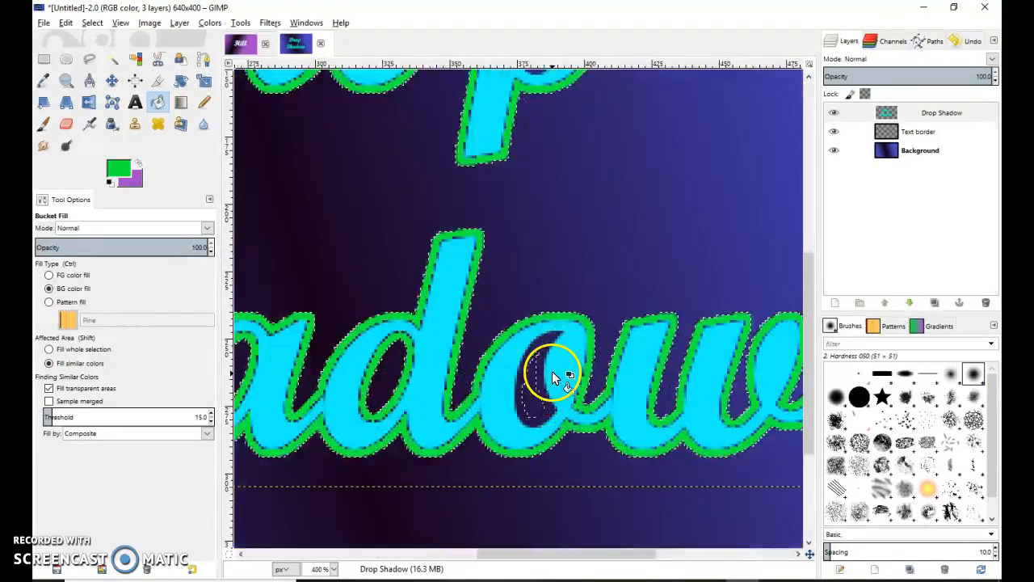
scroll(538, 333, "down", 4)
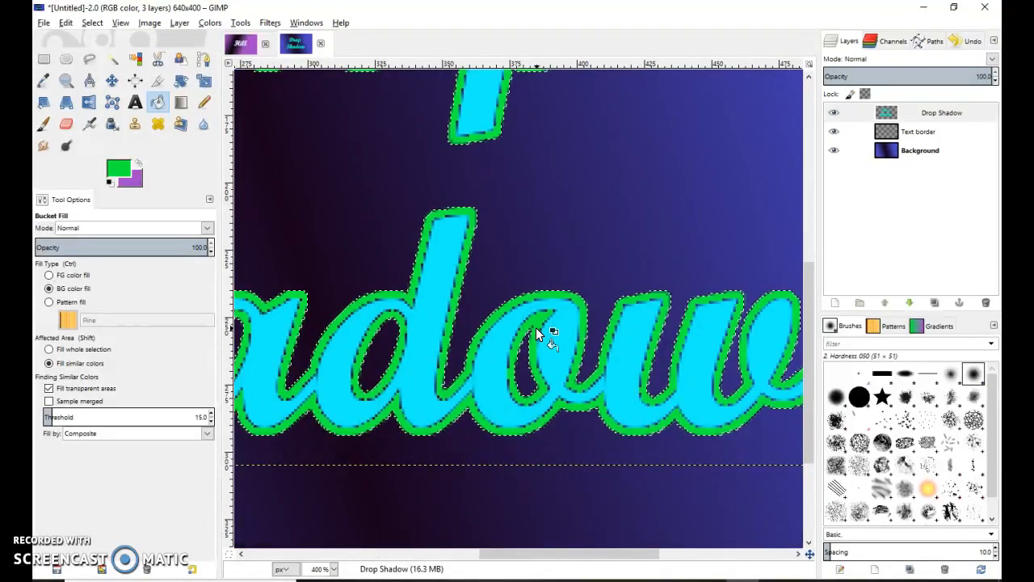
scroll(544, 163, "up", 3)
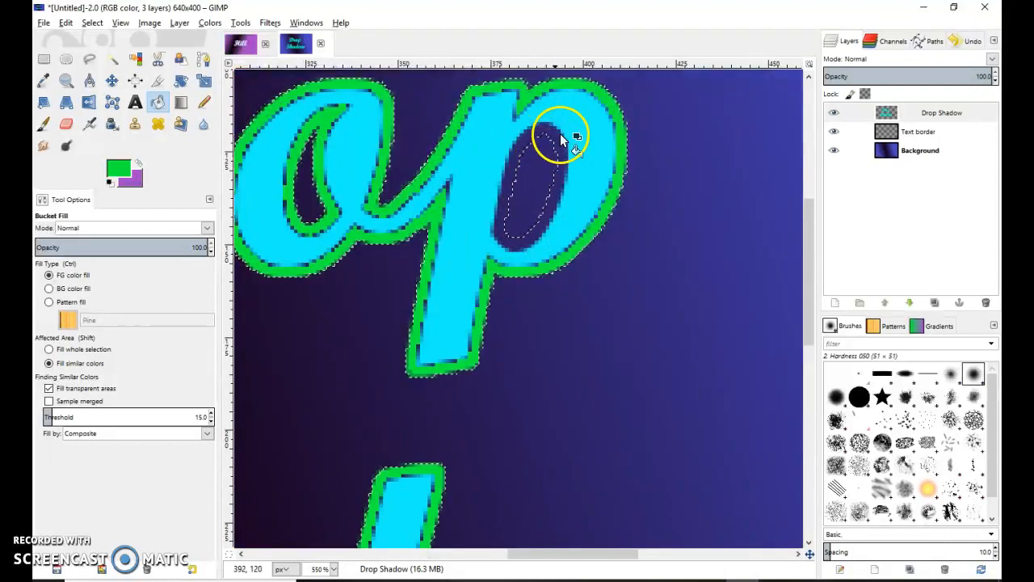
scroll(587, 288, "down", 2)
scroll(587, 282, "down", 2)
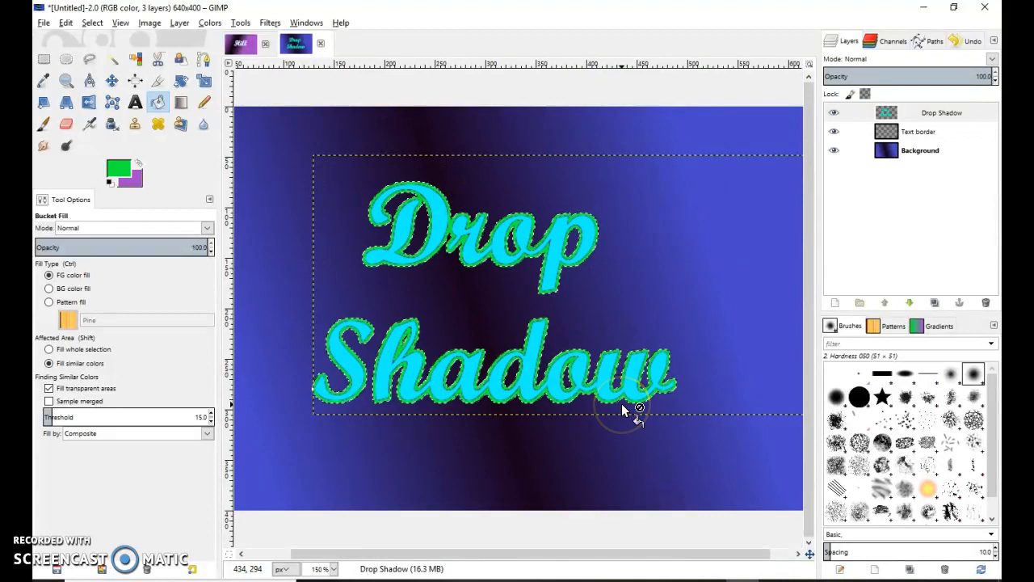
Invert the selection and make the Text border layer active.
left_click(94, 24)
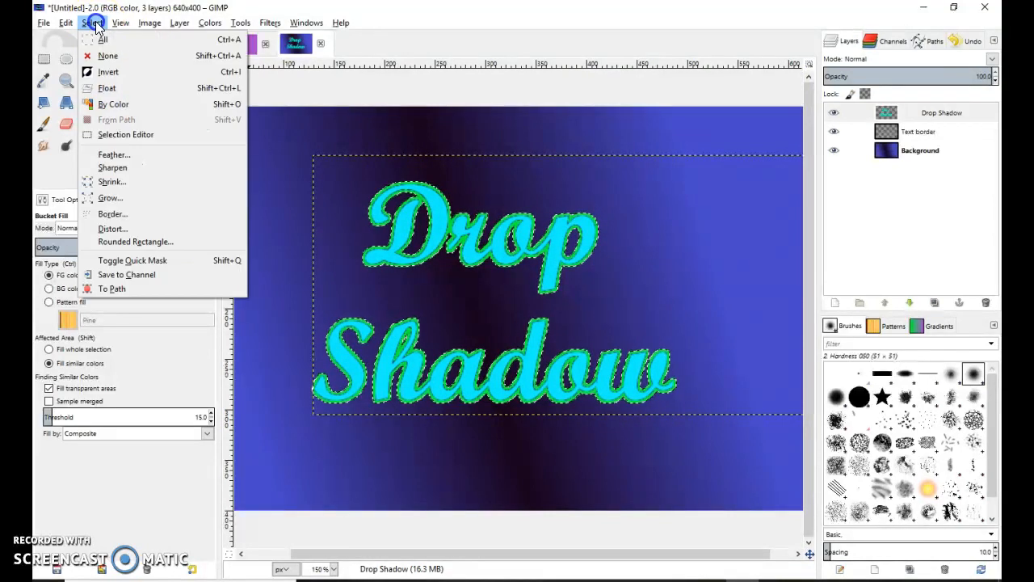
left_click(117, 72)
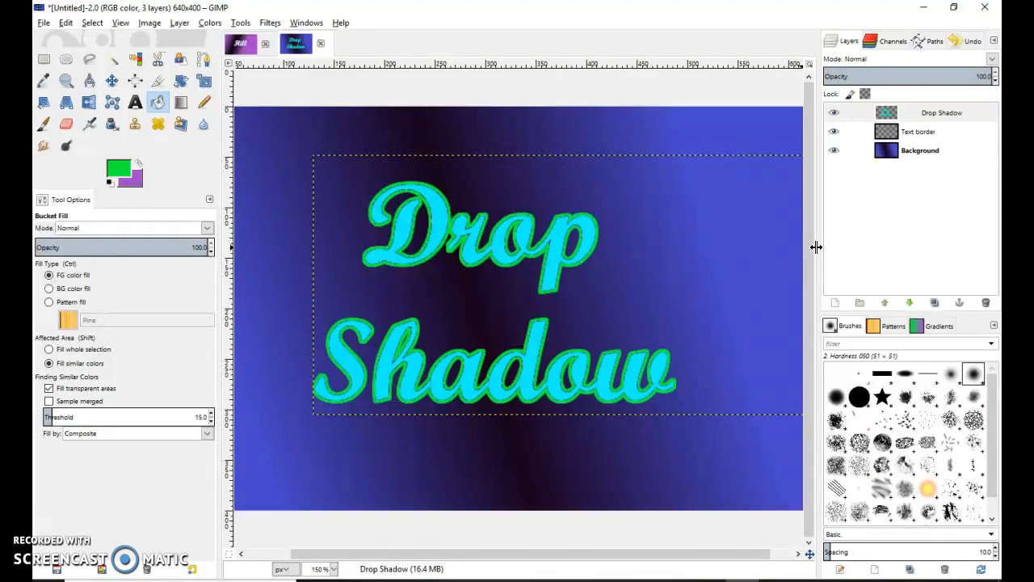
left_click(929, 137)
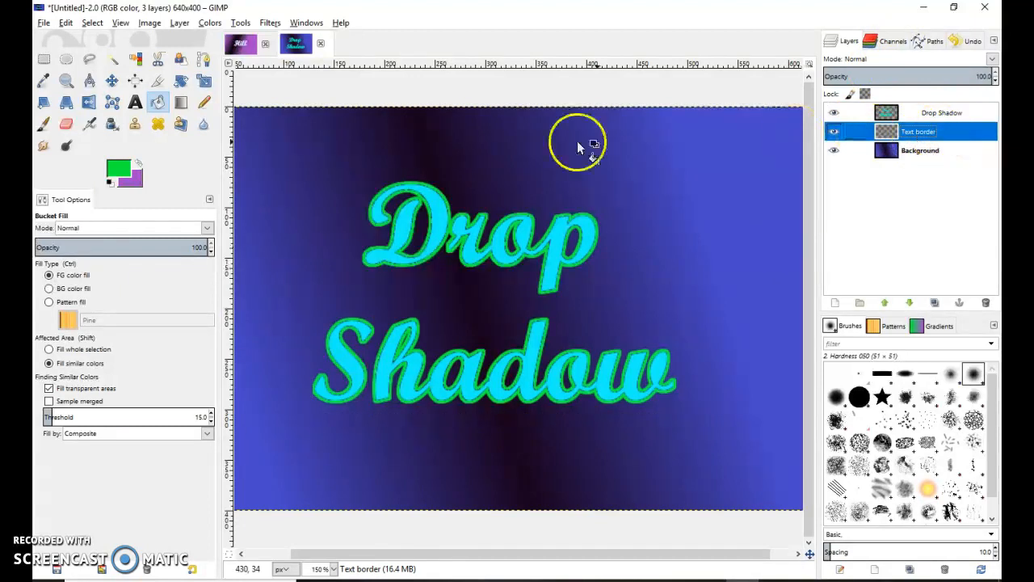
Apply a magenta Drop Shadow filter to the Text border layer, enlarging the canvas to 670x430.
left_click(269, 23)
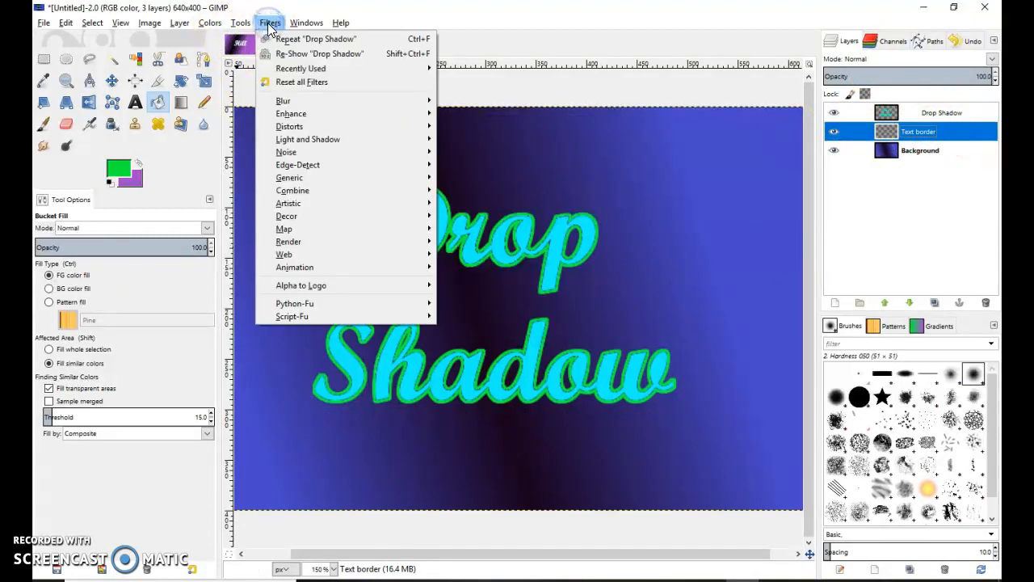
mouse_move(288, 137)
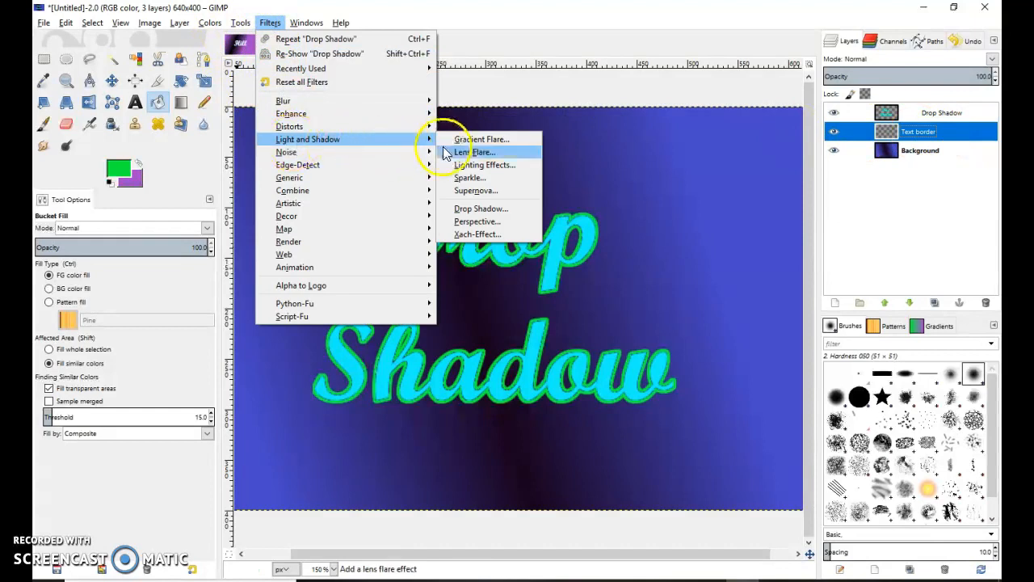
left_click(499, 210)
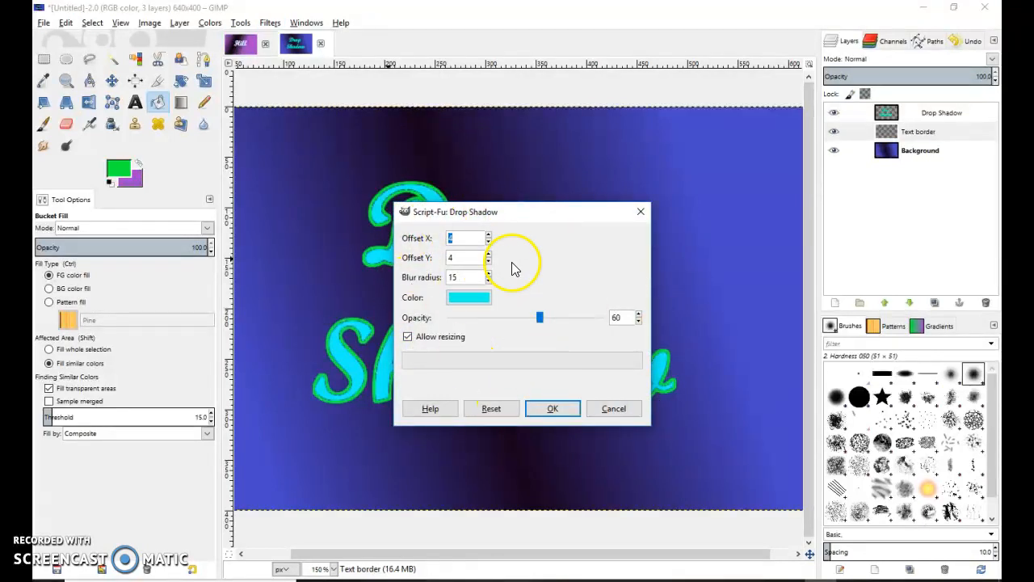
left_click(471, 299)
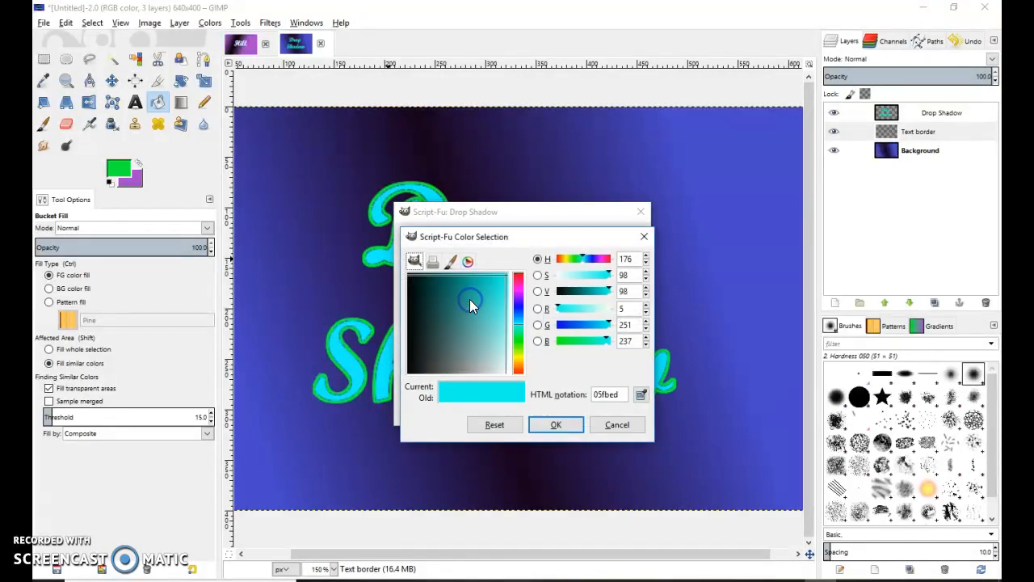
mouse_move(523, 326)
left_mouse_down()
mouse_move(521, 291)
mouse_move(509, 279)
left_mouse_up()
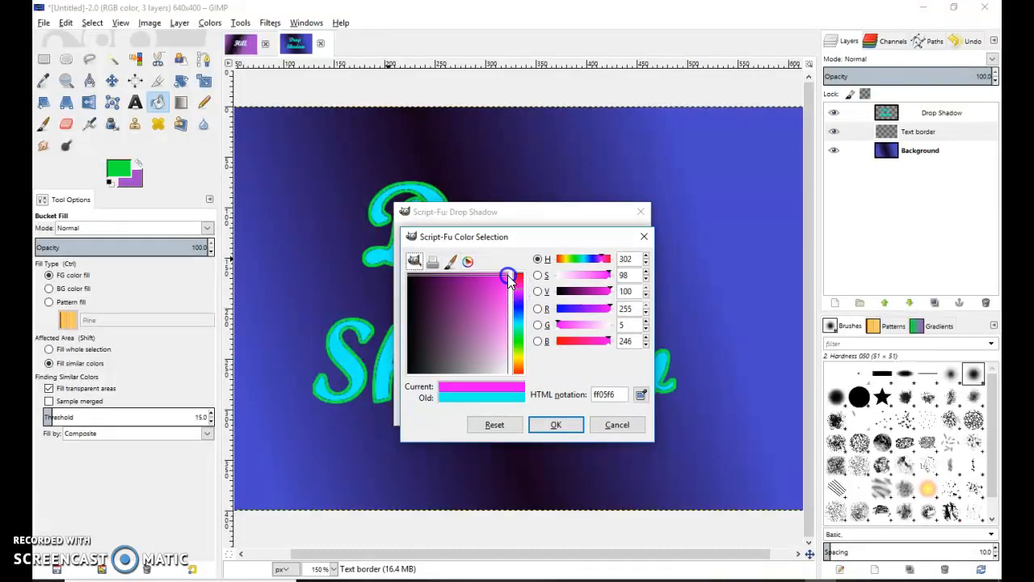
left_click(553, 424)
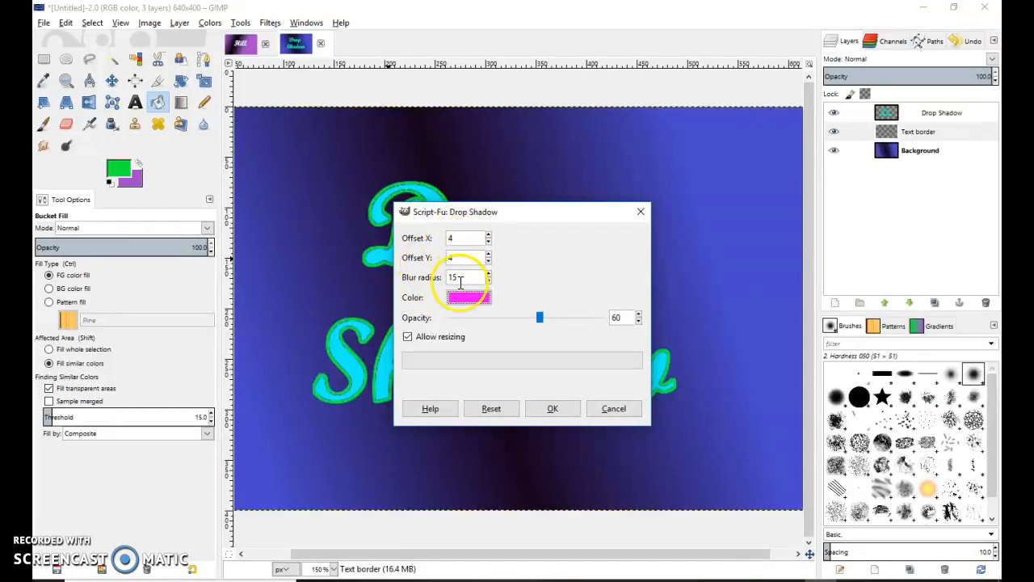
left_click(552, 408)
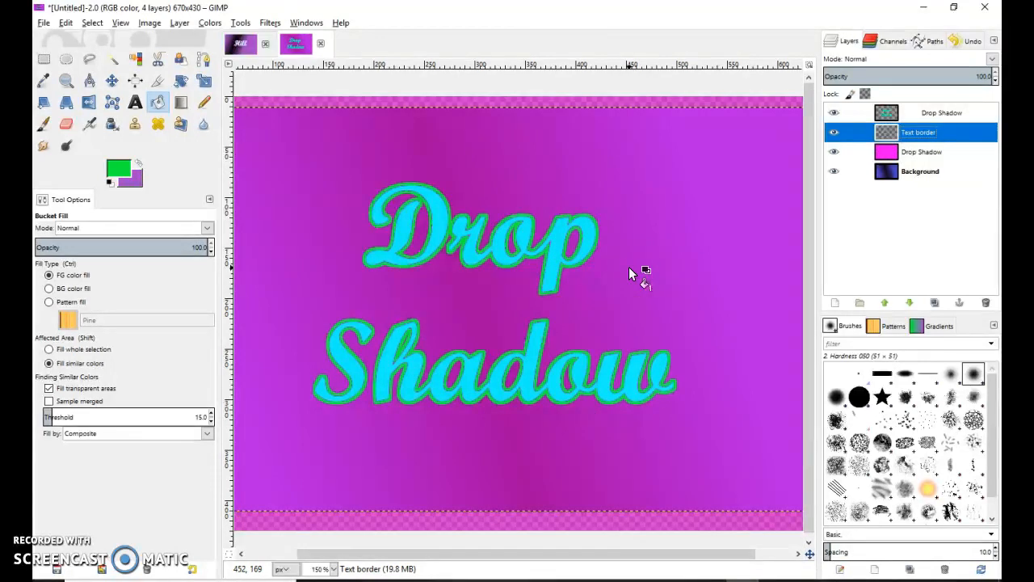
Undo the pink flood and apply the magenta drop shadow to the Drop Shadow text layer instead.
key("ctrl+z")
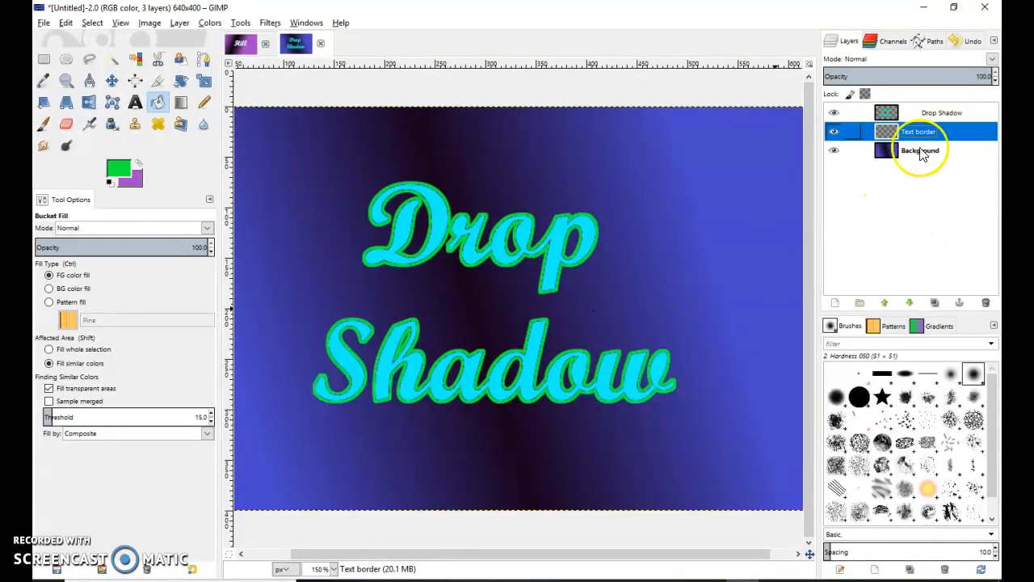
left_click(941, 115)
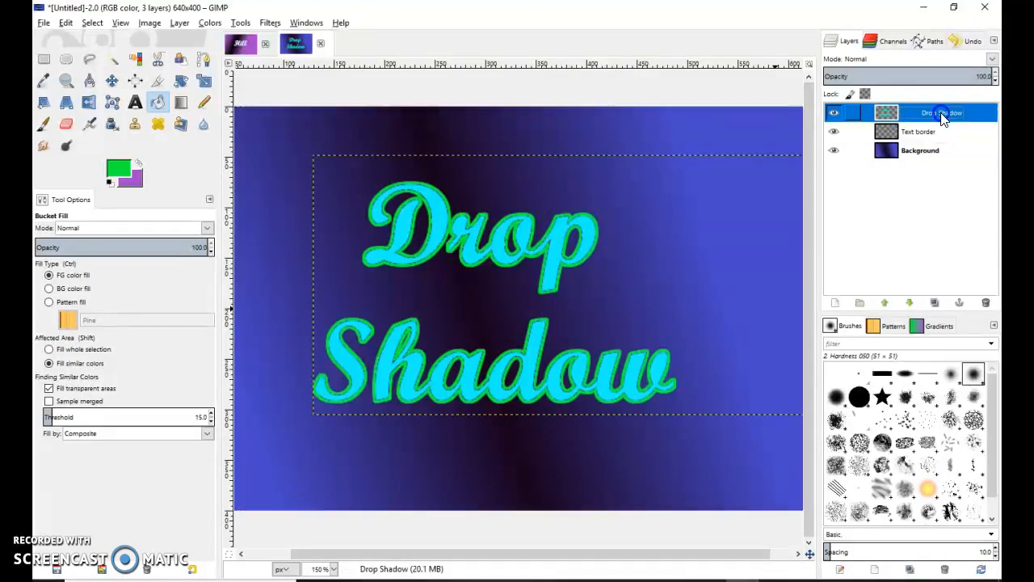
left_click(269, 25)
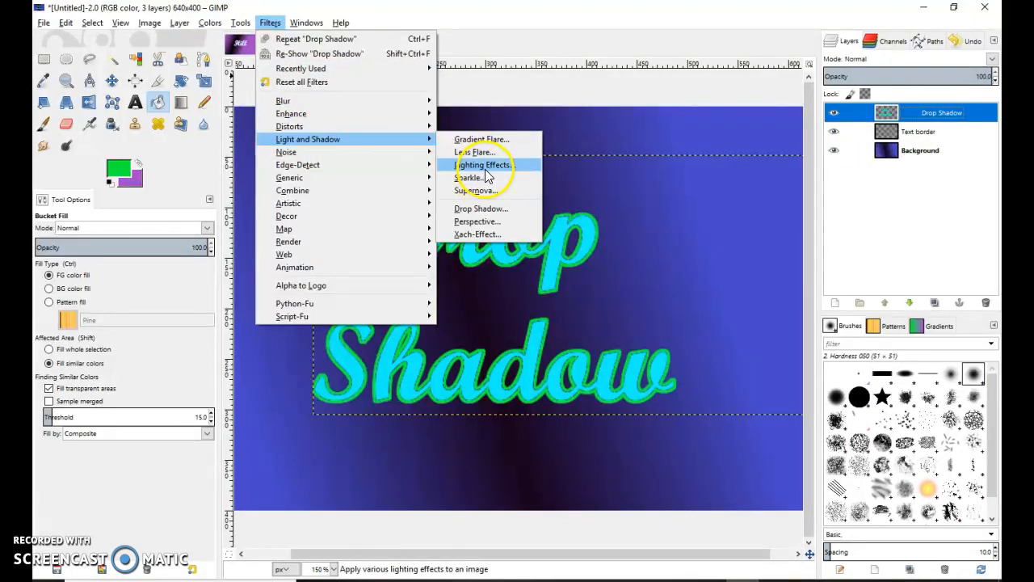
left_click(482, 208)
left_click(535, 408)
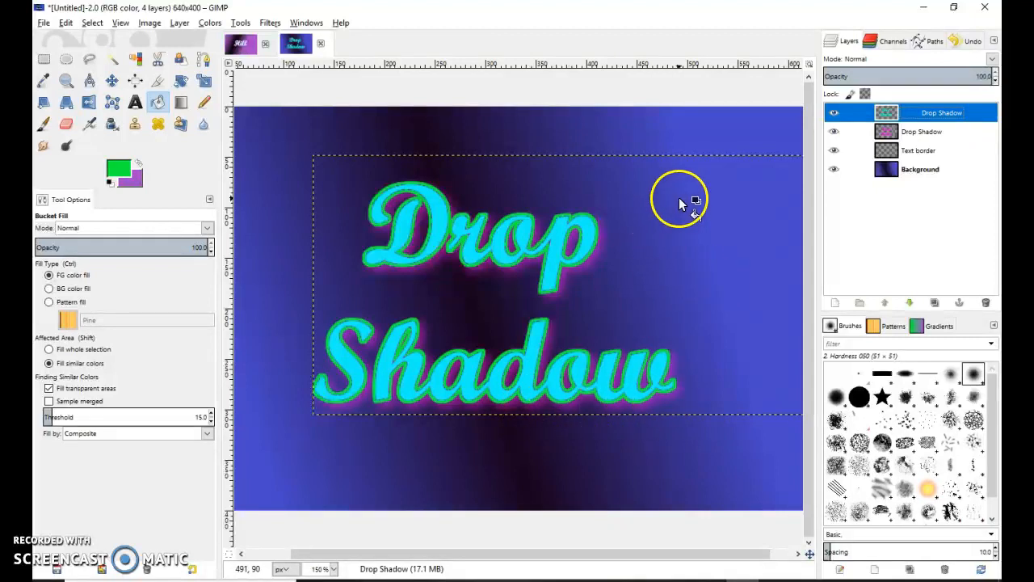
left_click_drag(886, 112, 909, 144)
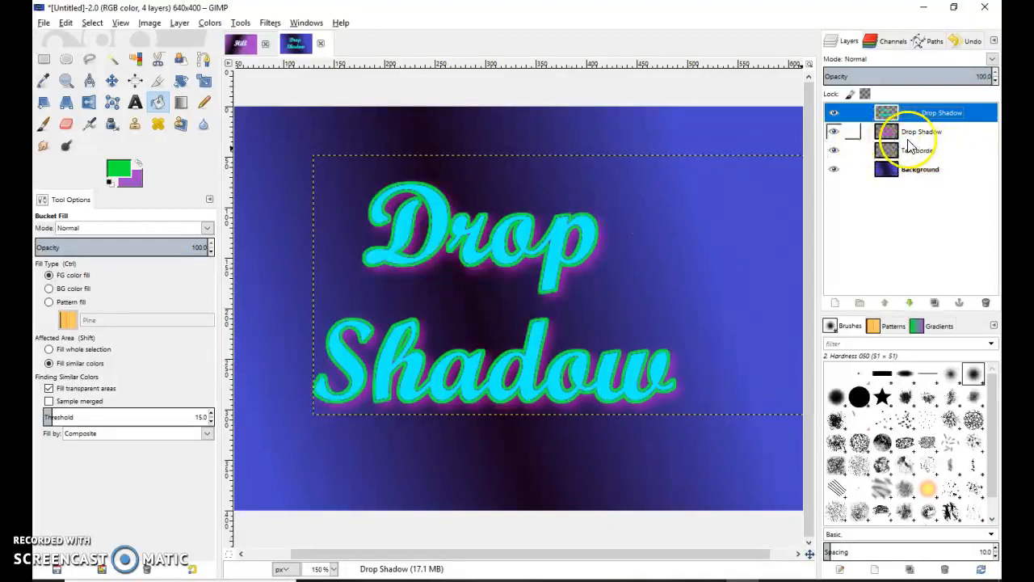